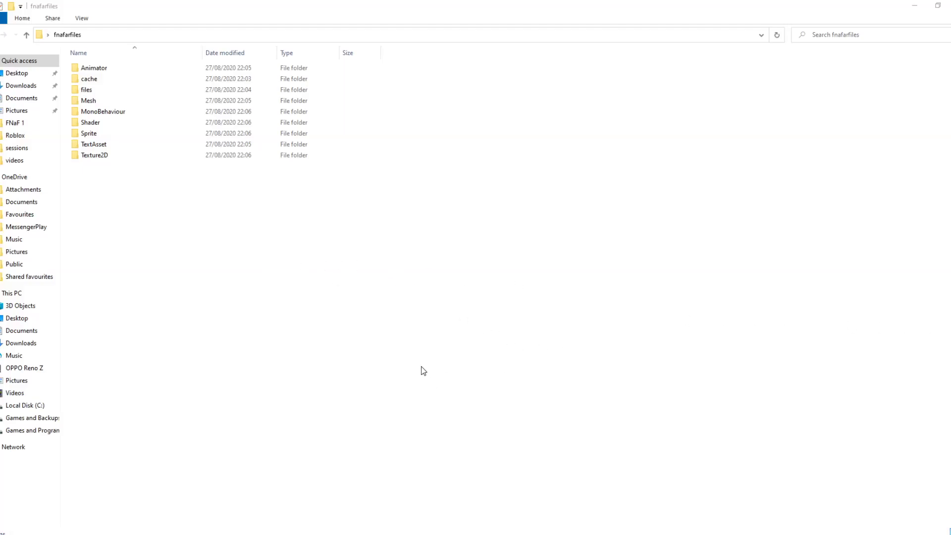
Look through the extracted images in the Texture2D folder of fnafarfiles, and return to the parent folder.
{"action": "left_click_drag", "start_coordinate": [374, 377], "coordinate": [358, 363]}
{"action": "double_click", "coordinate": [135, 157]}
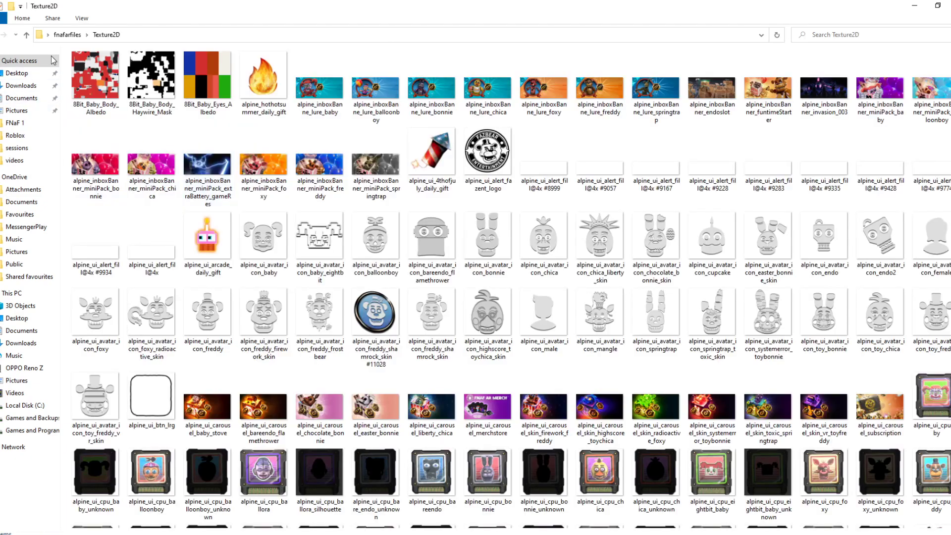
{"action": "scroll", "coordinate": [228, 320], "scroll_direction": "up", "scroll_amount": 5}
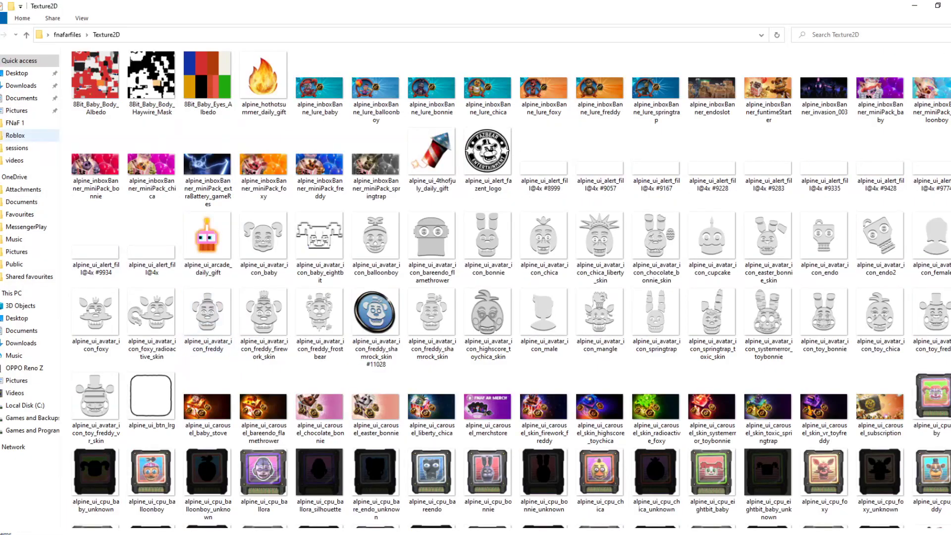
{"action": "key", "text": "alt+Left"}
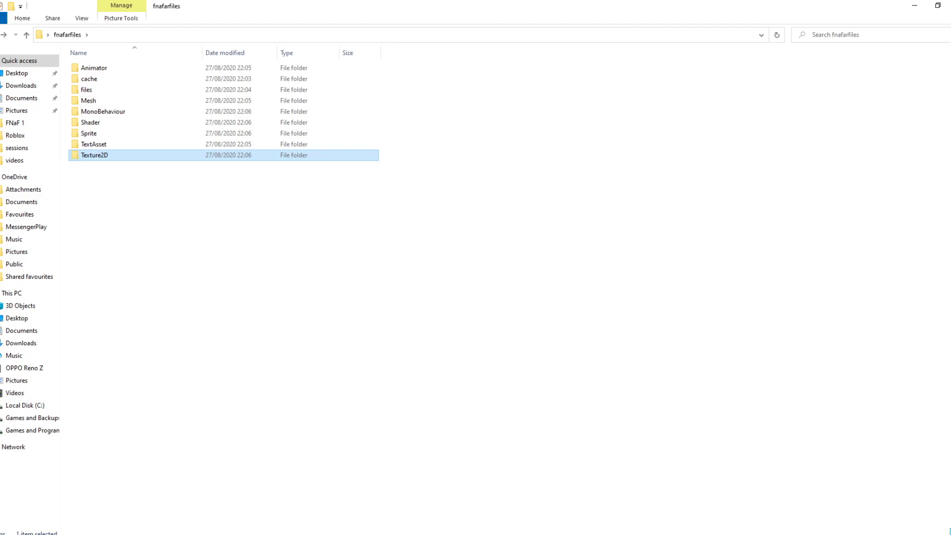
Open the Android data folder in the internal shared storage of the OPPO Reno Z phone.
{"action": "left_click", "coordinate": [29, 368]}
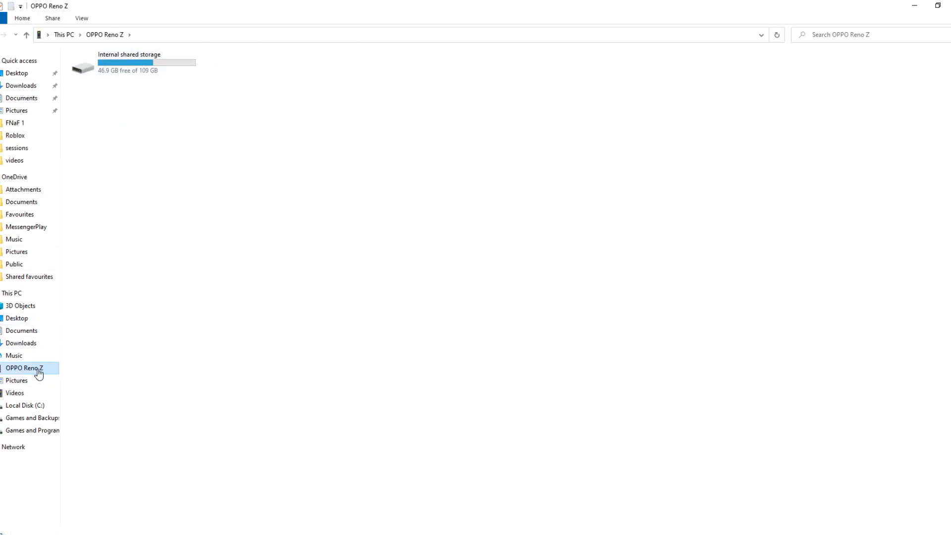
{"action": "double_click", "coordinate": [123, 64]}
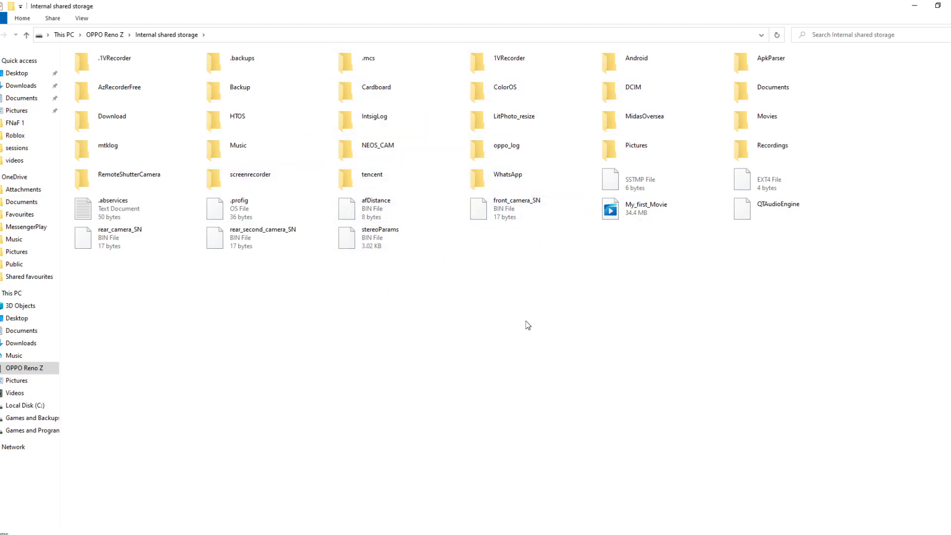
{"action": "double_click", "coordinate": [637, 60]}
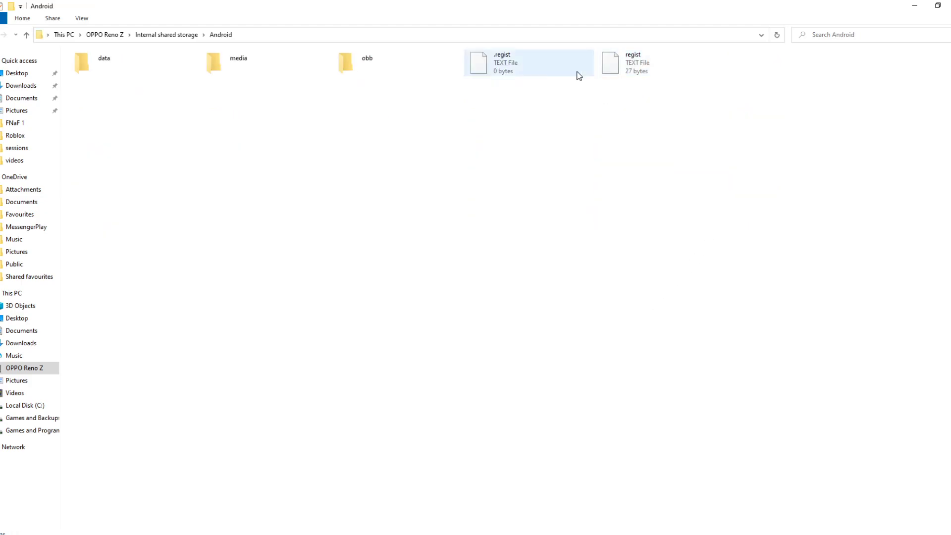
{"action": "double_click", "coordinate": [103, 74]}
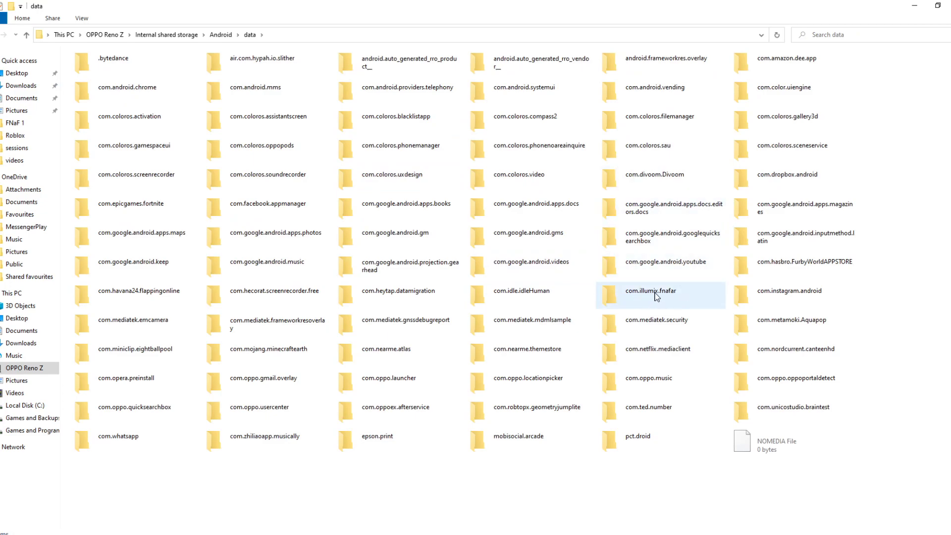
Copy the com.illumix.fnafar folder from the phone to the desktop, merging it with the existing folder, and clear the file window away.
{"action": "left_click_drag", "start_coordinate": [467, 5], "coordinate": [547, 81]}
{"action": "scroll", "coordinate": [667, 273], "scroll_direction": "down", "scroll_amount": 7}
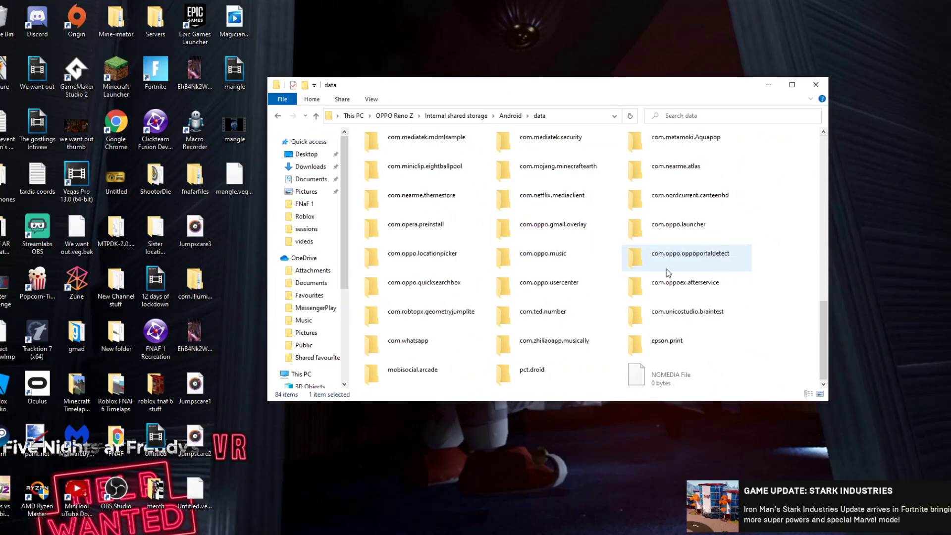
{"action": "scroll", "coordinate": [667, 273], "scroll_direction": "up", "scroll_amount": 3}
{"action": "left_click_drag", "start_coordinate": [549, 171], "coordinate": [195, 178]}
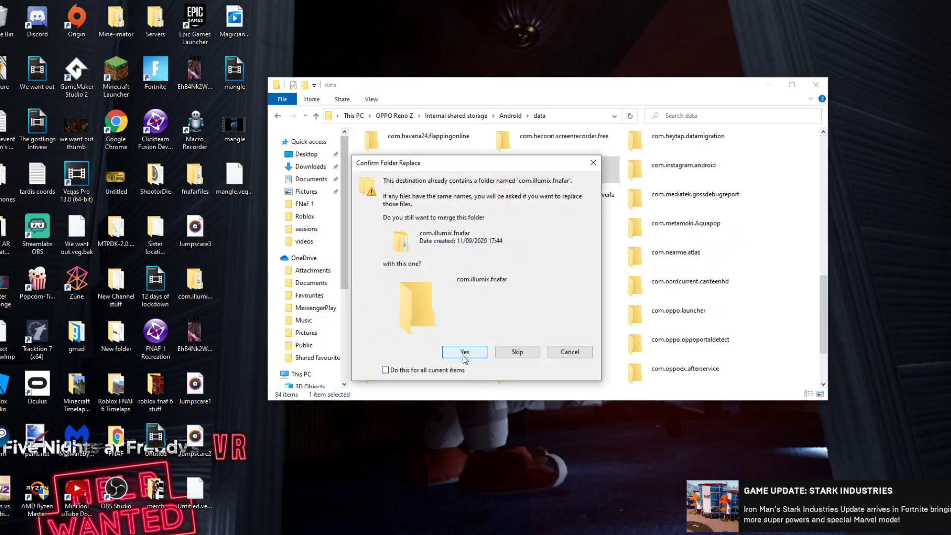
{"action": "left_click", "coordinate": [465, 351]}
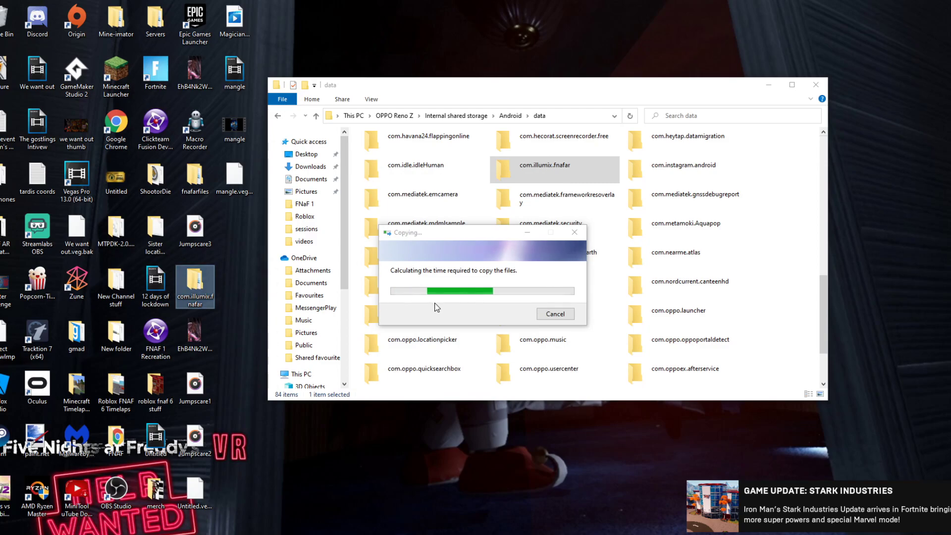
{"action": "left_click_drag", "start_coordinate": [530, 165], "coordinate": [191, 292]}
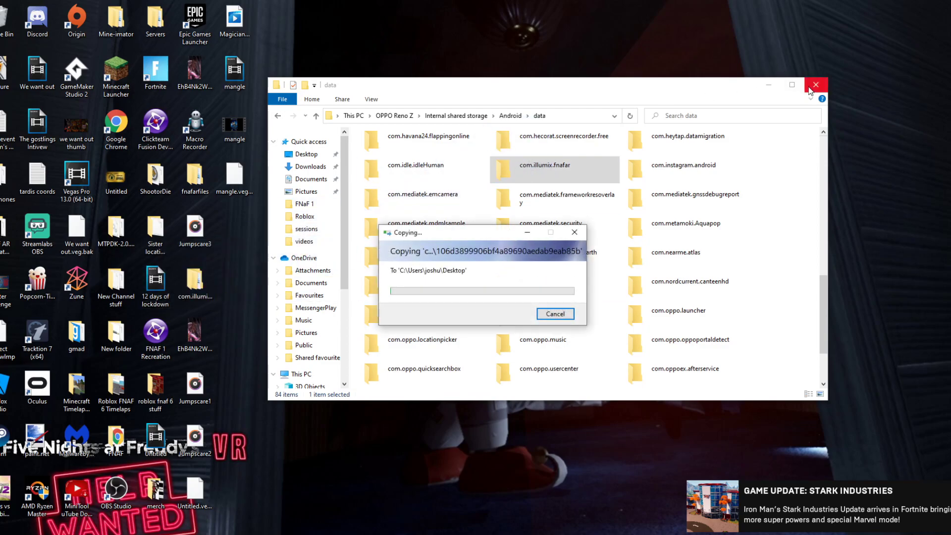
{"action": "left_click", "coordinate": [771, 88]}
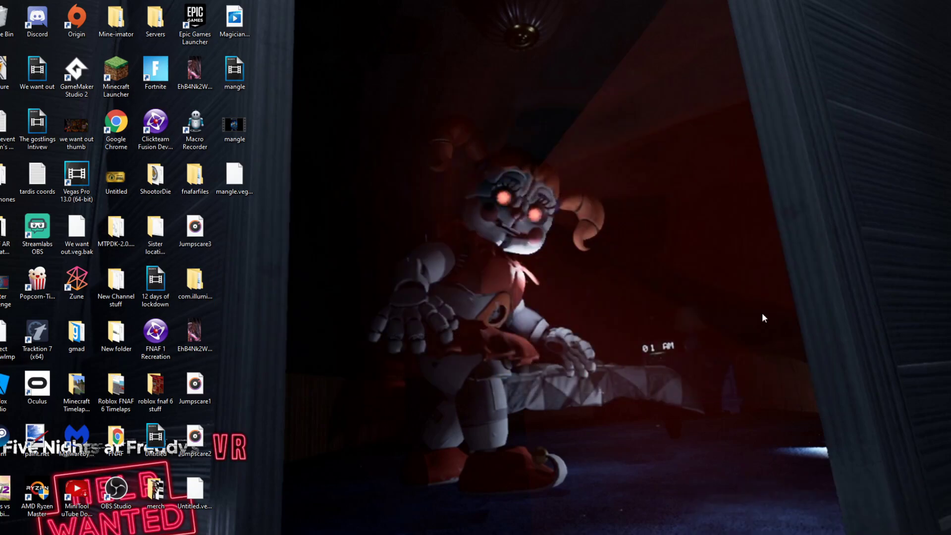
Open the desktop copy of com.illumix.fnafar and look through the files in cache > UnityShaderCache.
{"action": "double_click", "coordinate": [211, 287]}
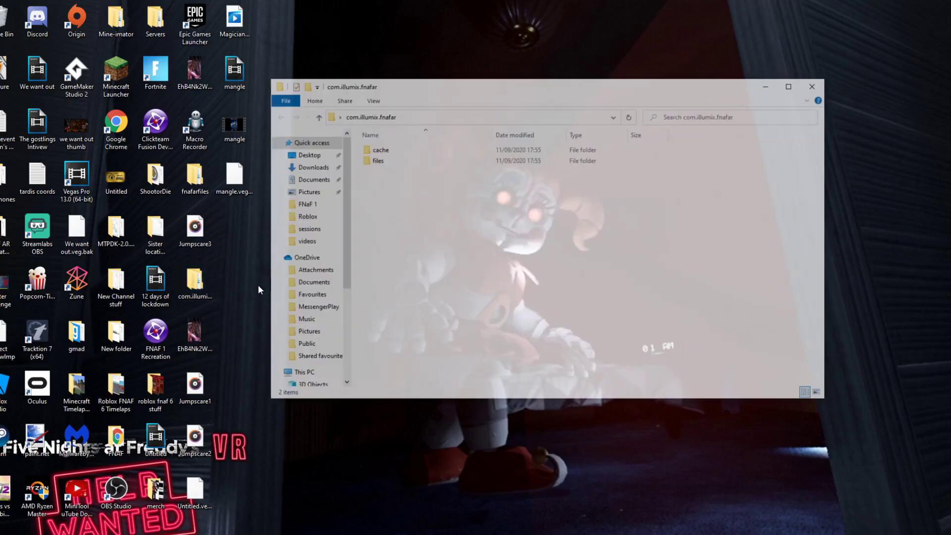
{"action": "double_click", "coordinate": [386, 149]}
{"action": "double_click", "coordinate": [388, 150]}
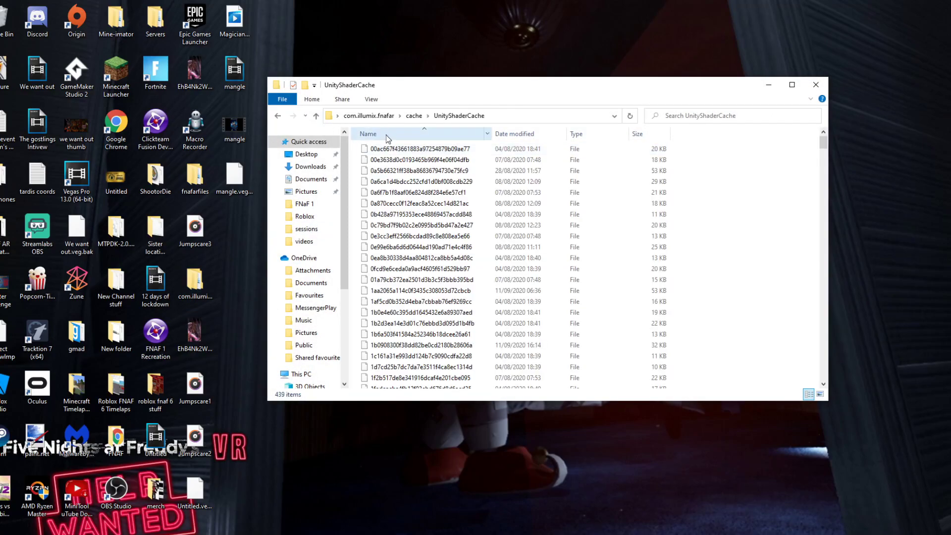
{"action": "scroll", "coordinate": [427, 210], "scroll_direction": "down", "scroll_amount": 15}
{"action": "scroll", "coordinate": [427, 206], "scroll_direction": "down", "scroll_amount": 20}
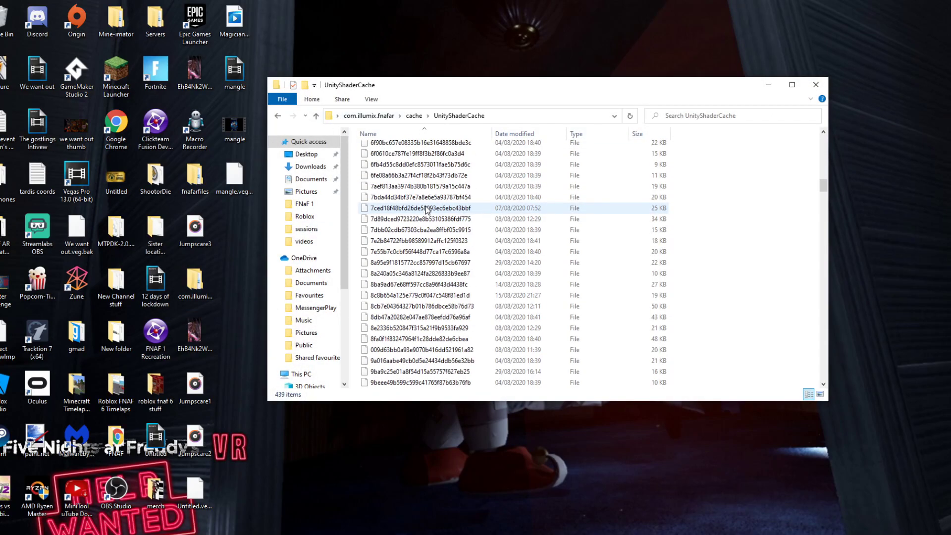
Return to com.illumix.fnafar and check the contents of its files and cache subfolders.
{"action": "left_click", "coordinate": [365, 117]}
{"action": "double_click", "coordinate": [377, 159]}
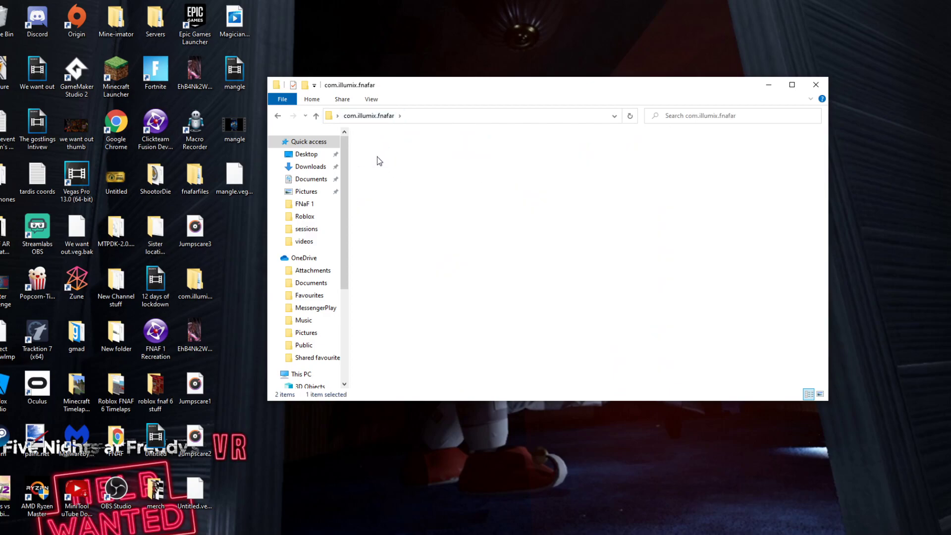
{"action": "double_click", "coordinate": [438, 180]}
{"action": "left_click", "coordinate": [369, 115]}
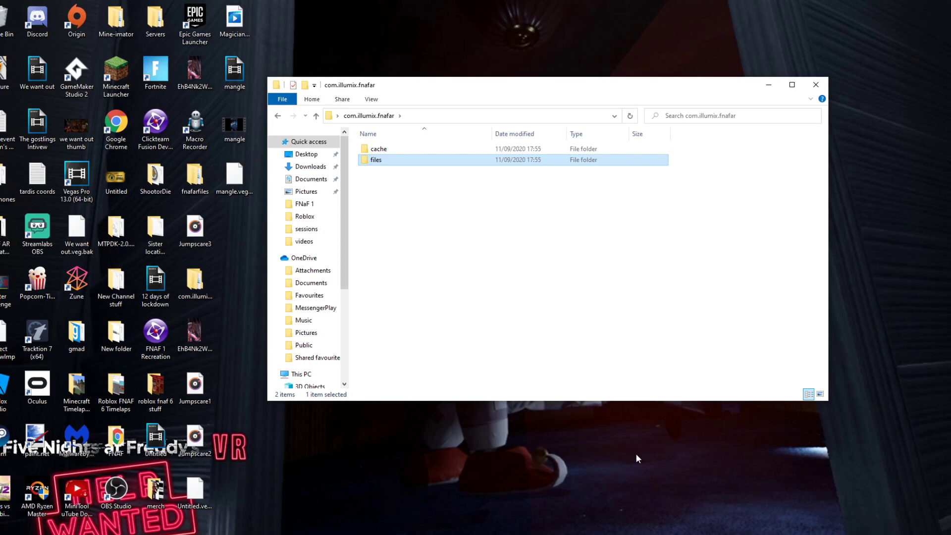
{"action": "double_click", "coordinate": [380, 149]}
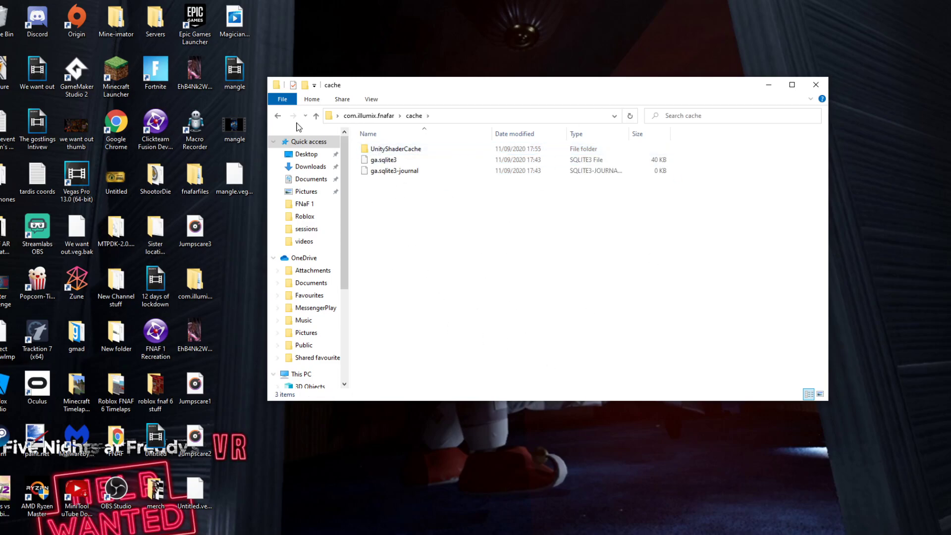
{"action": "left_click", "coordinate": [278, 116]}
Search the Downloads folder for "asse" and launch AssetStudioGUI.exe.
{"action": "scroll", "coordinate": [312, 322], "scroll_direction": "down", "scroll_amount": 3}
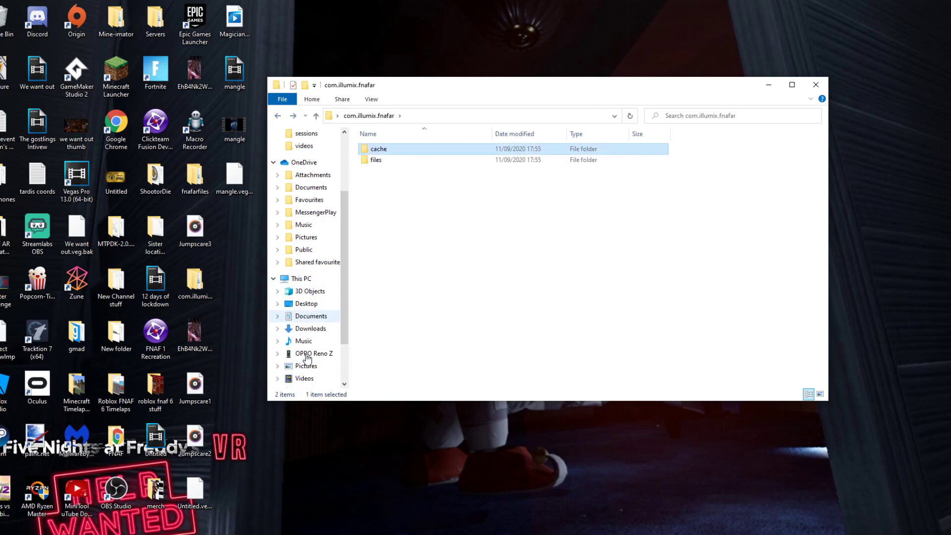
{"action": "left_click", "coordinate": [310, 328]}
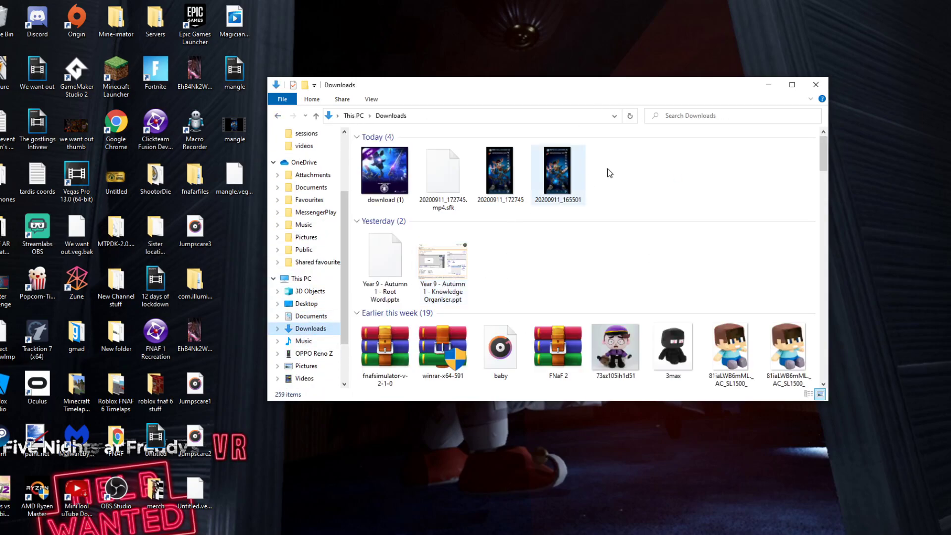
{"action": "left_click", "coordinate": [707, 112]}
{"action": "type", "text": "asse"}
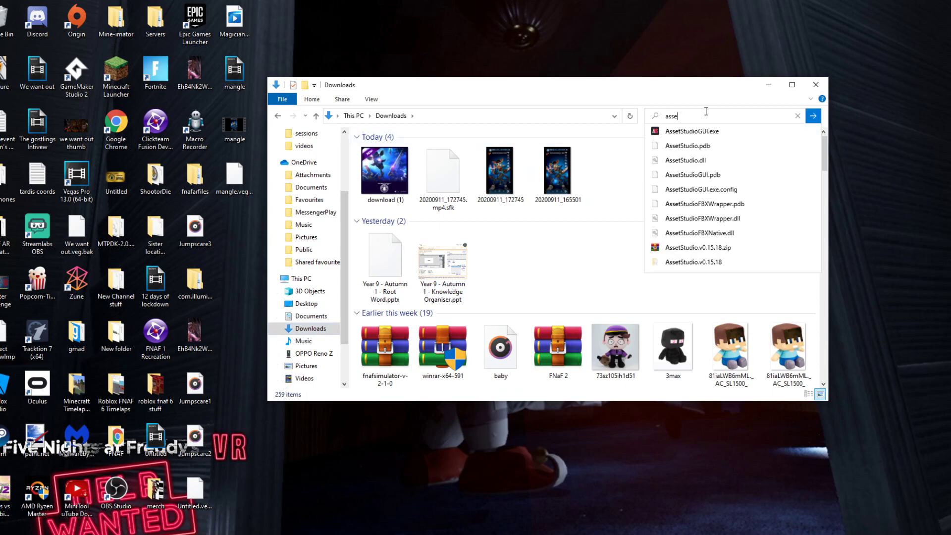
{"action": "left_click", "coordinate": [709, 136]}
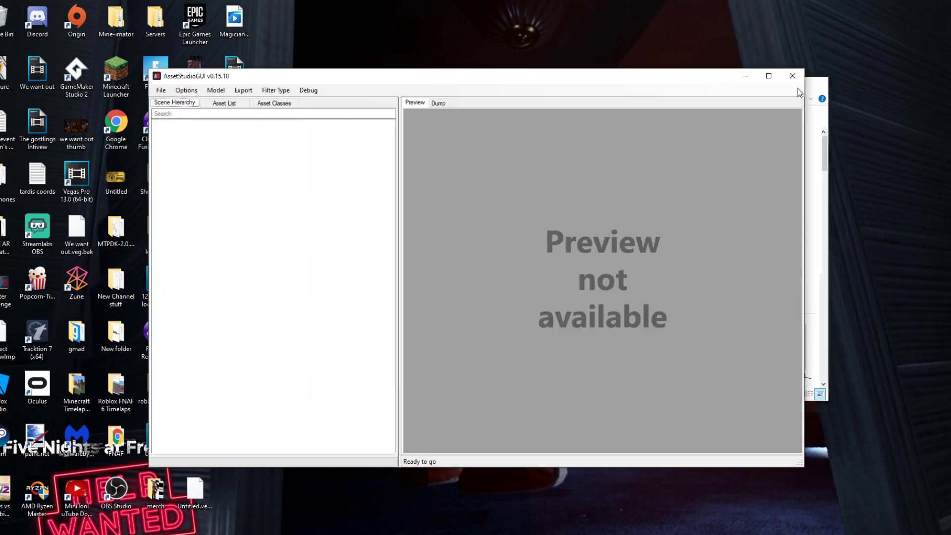
Load the desktop's com.illumix.fnafar folder into AssetStudioGUI.
{"action": "left_click_drag", "start_coordinate": [378, 75], "coordinate": [465, 76]}
{"action": "left_click", "coordinate": [250, 90]}
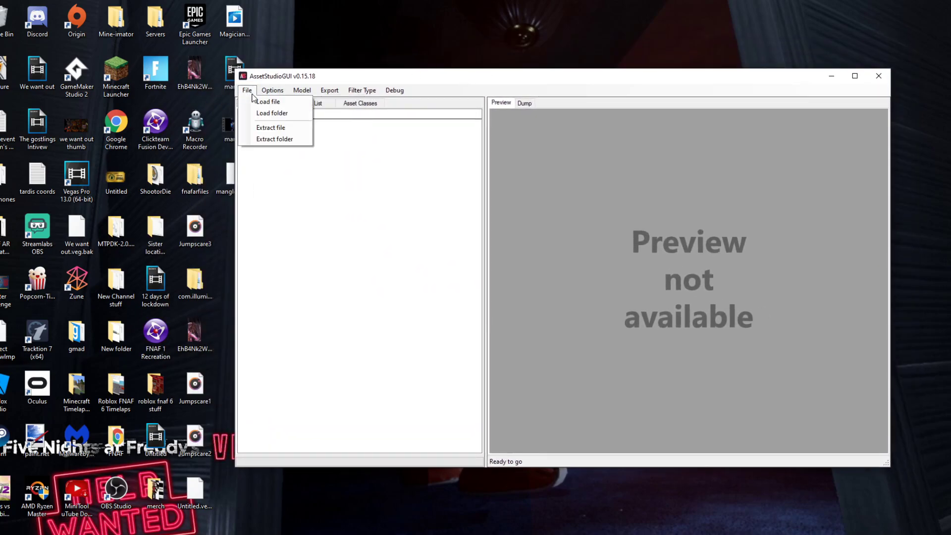
{"action": "left_click", "coordinate": [272, 113]}
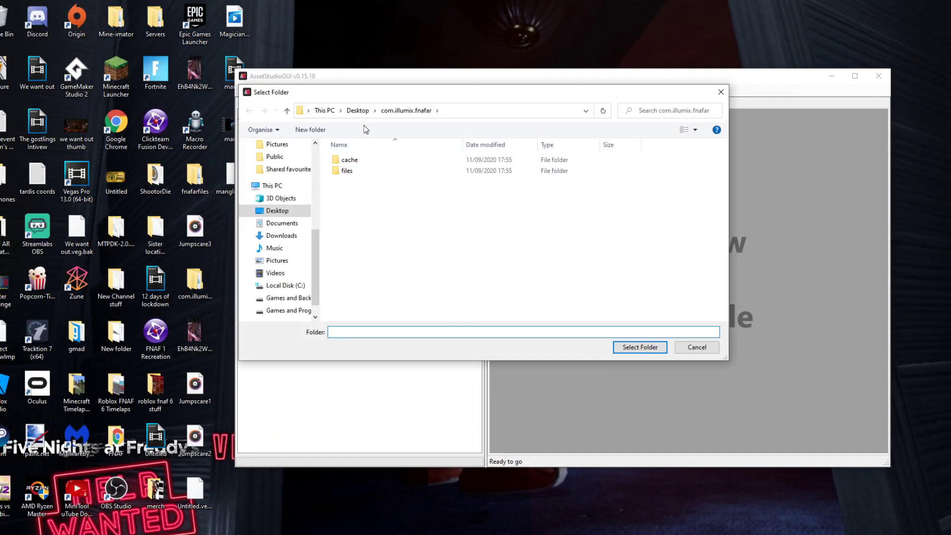
{"action": "left_click", "coordinate": [641, 348]}
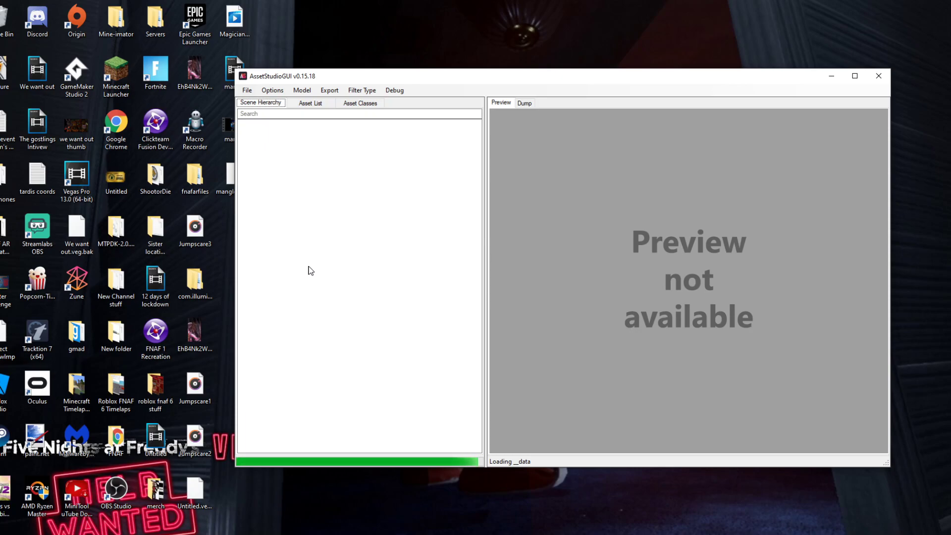
Expand the first four CAB entries in the scene hierarchy to examine their character prefabs and map icons.
{"action": "left_click", "coordinate": [245, 141]}
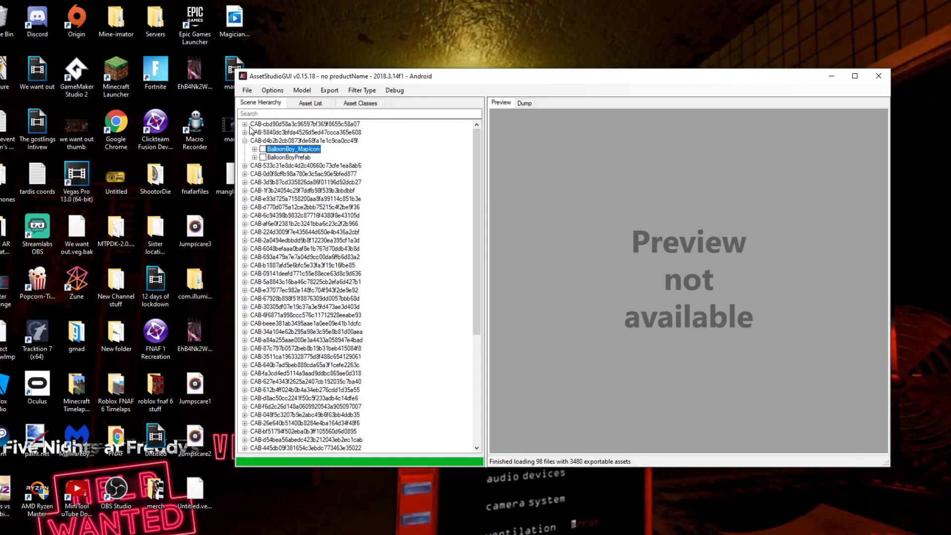
{"action": "left_click", "coordinate": [244, 133]}
{"action": "left_click", "coordinate": [245, 124]}
{"action": "left_click", "coordinate": [283, 166]}
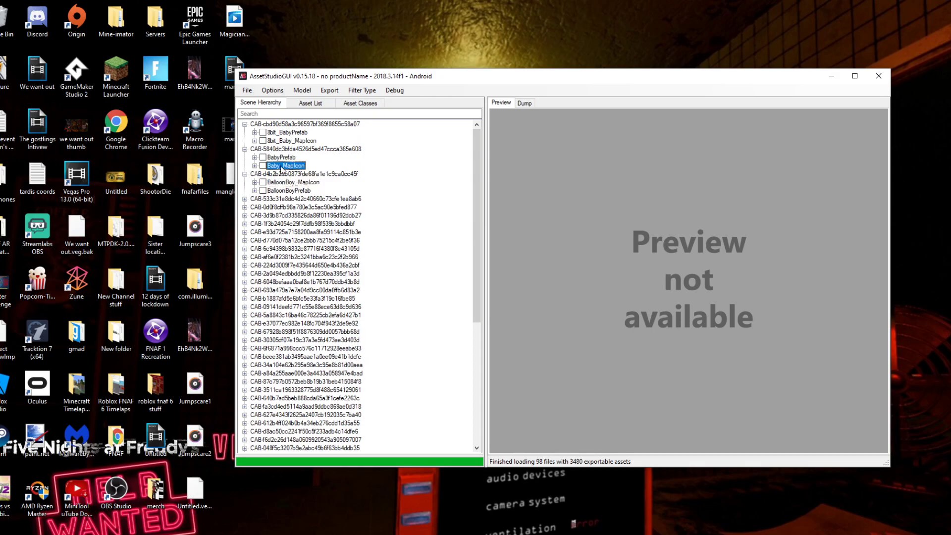
{"action": "left_click", "coordinate": [292, 189]}
{"action": "left_click", "coordinate": [245, 199]}
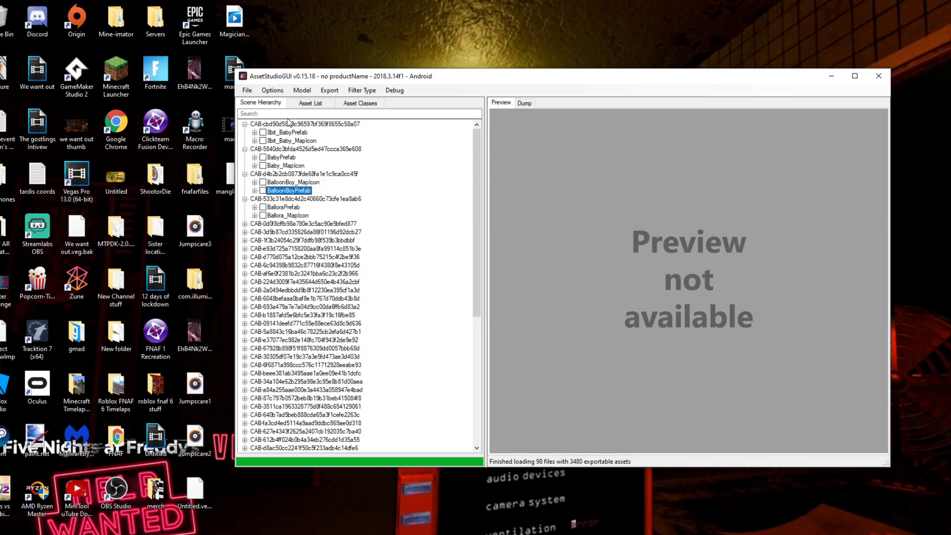
{"action": "left_click", "coordinate": [280, 113]}
{"action": "left_click", "coordinate": [324, 92]}
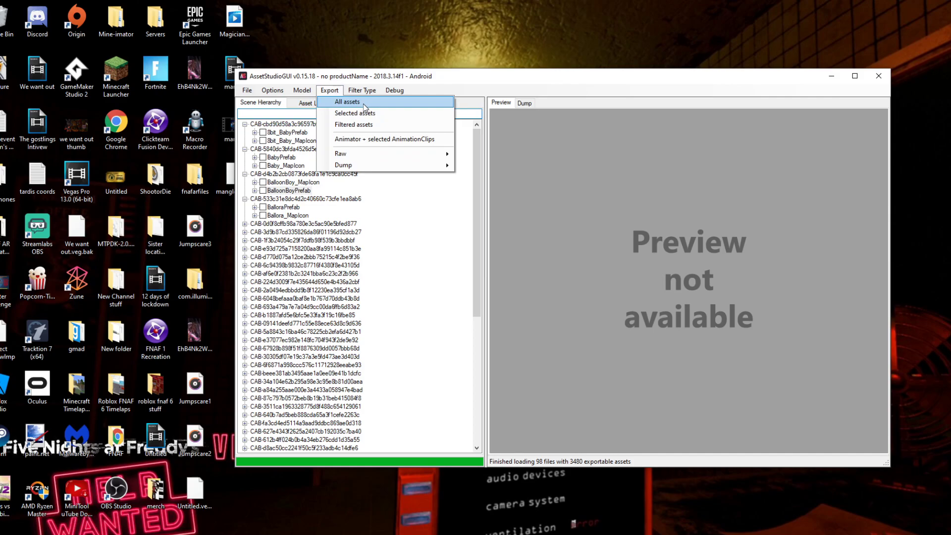
{"action": "left_click", "coordinate": [286, 165]}
{"action": "left_click", "coordinate": [330, 90]}
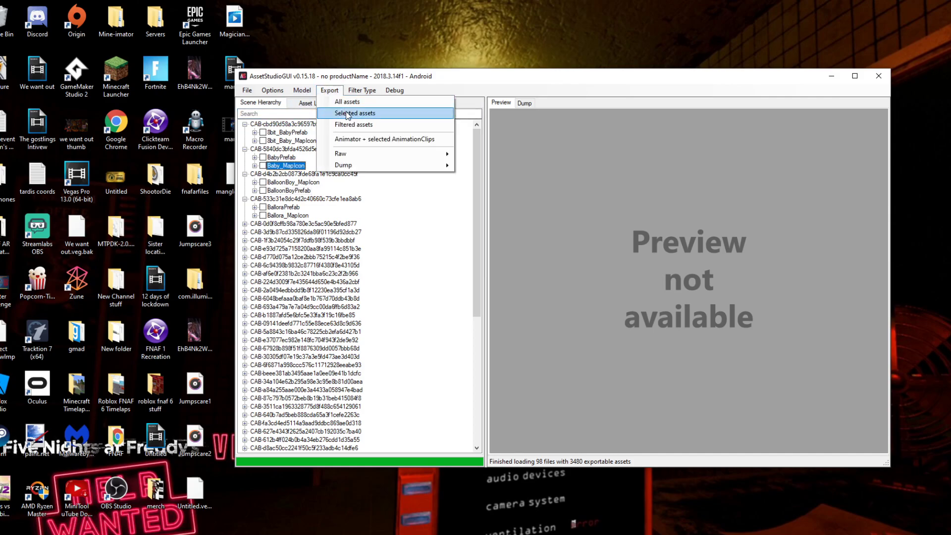
{"action": "left_click", "coordinate": [286, 158]}
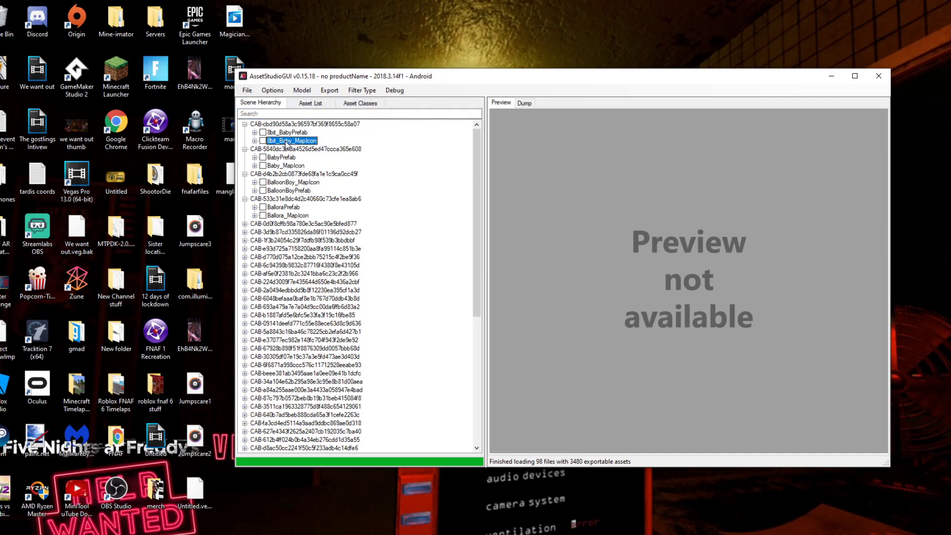
{"action": "key", "text": "Up"}
Export all assets into the desktop's com.illumix.fnafar folder and open that folder to check the exported subfolders.
{"action": "left_click", "coordinate": [329, 90]}
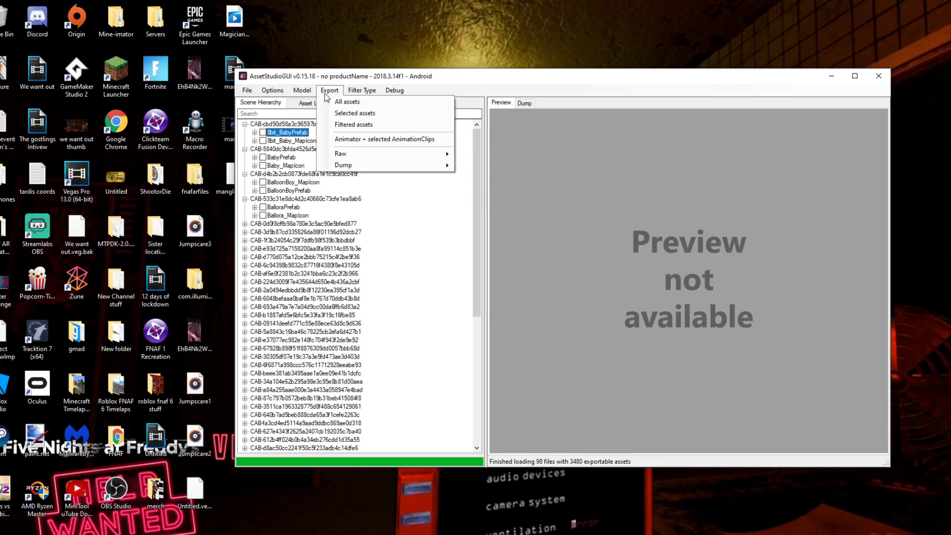
{"action": "left_click", "coordinate": [356, 102]}
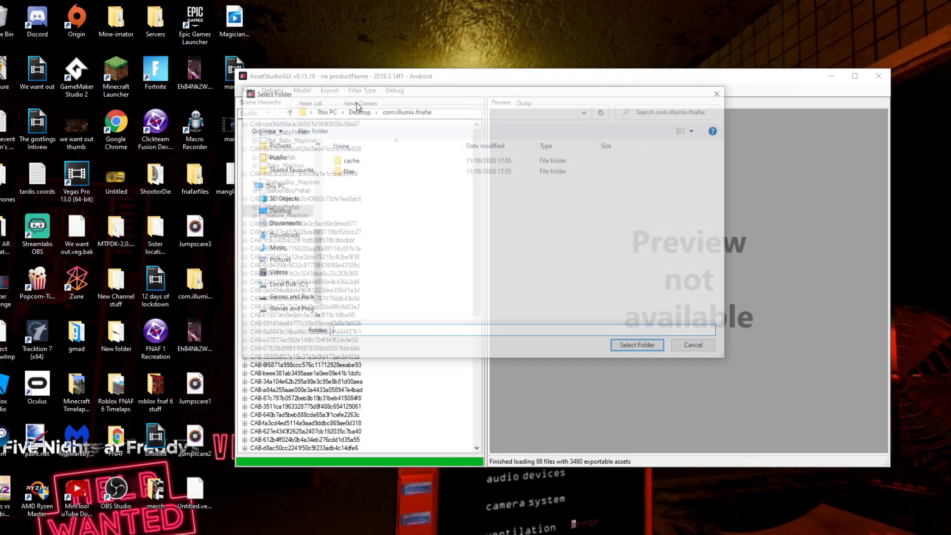
{"action": "left_click", "coordinate": [639, 348]}
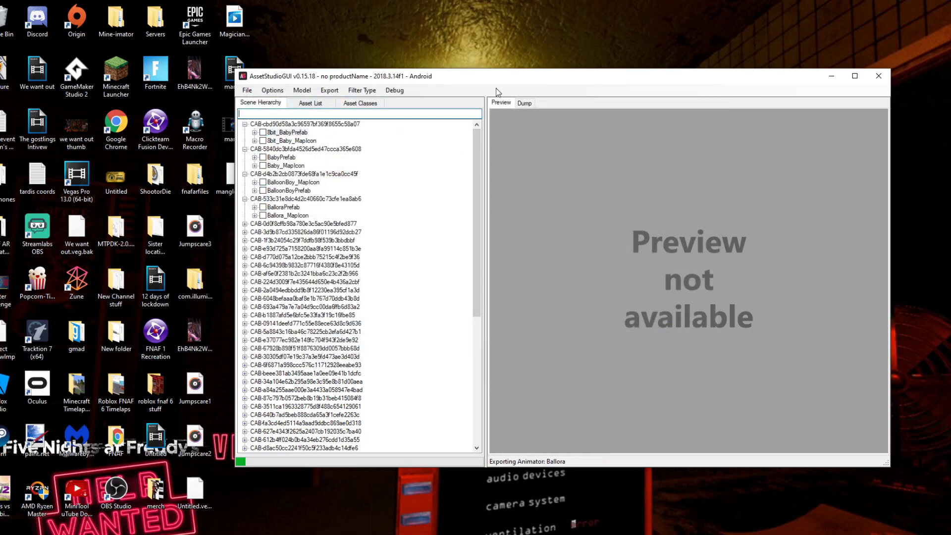
{"action": "double_click", "coordinate": [194, 283]}
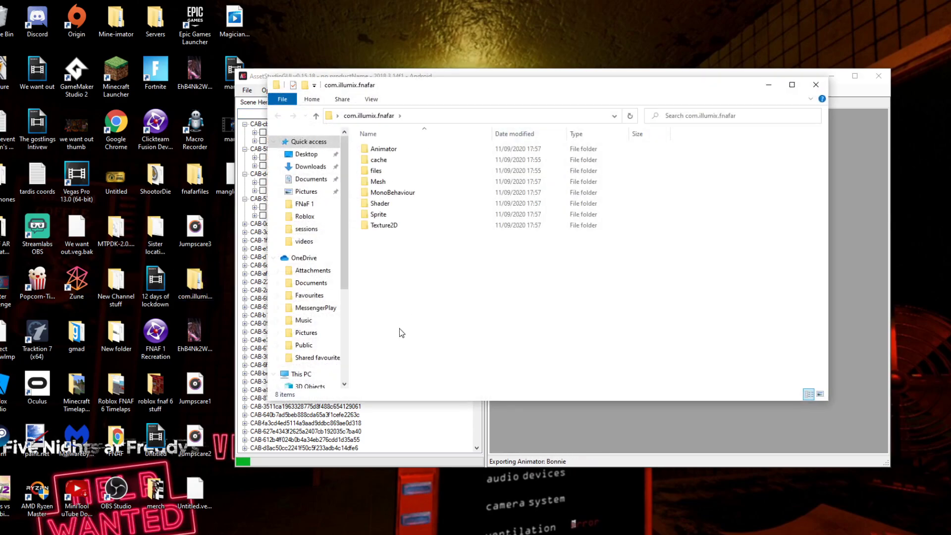
Check the exported 3D object files in the Mesh folder and return to the com.illumix.fnafar folder.
{"action": "double_click", "coordinate": [366, 182]}
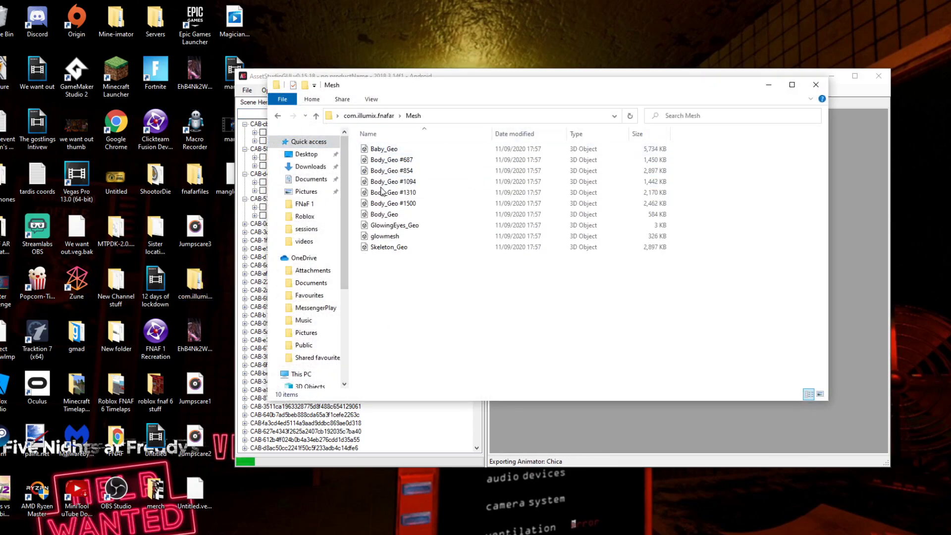
{"action": "left_click_drag", "start_coordinate": [426, 369], "coordinate": [415, 81]}
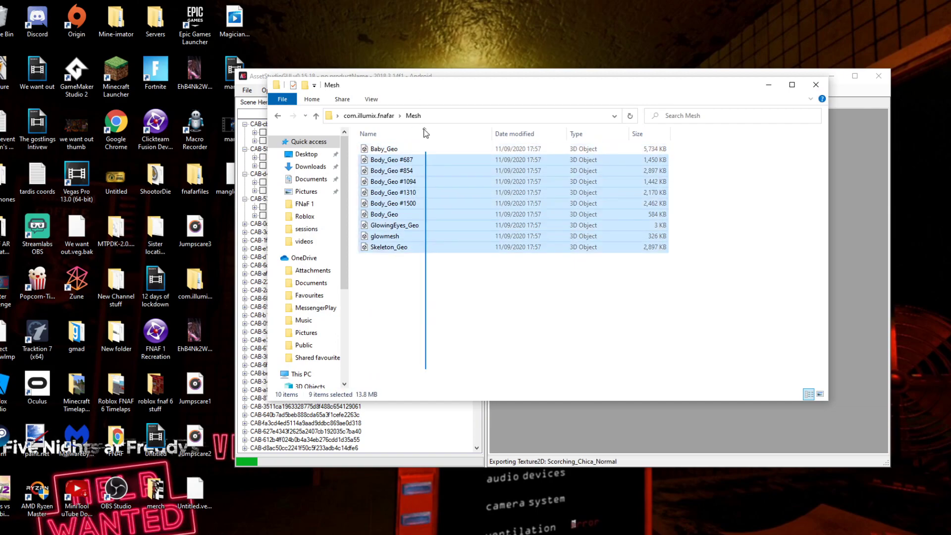
{"action": "left_click", "coordinate": [456, 334]}
{"action": "left_click", "coordinate": [366, 116]}
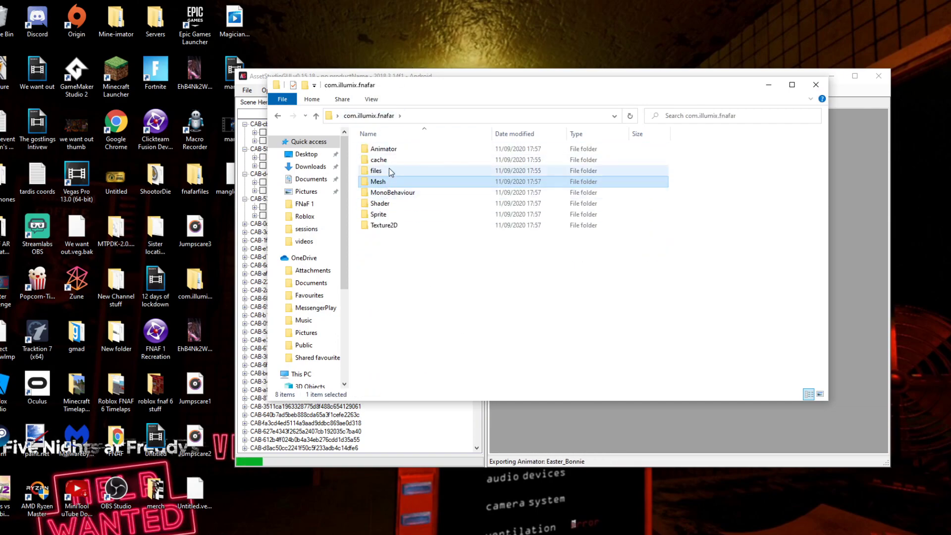
Examine the exported model and textures in the Animator folder's Baby subfolder, and return to the com.illumix.fnafar folder.
{"action": "double_click", "coordinate": [389, 149]}
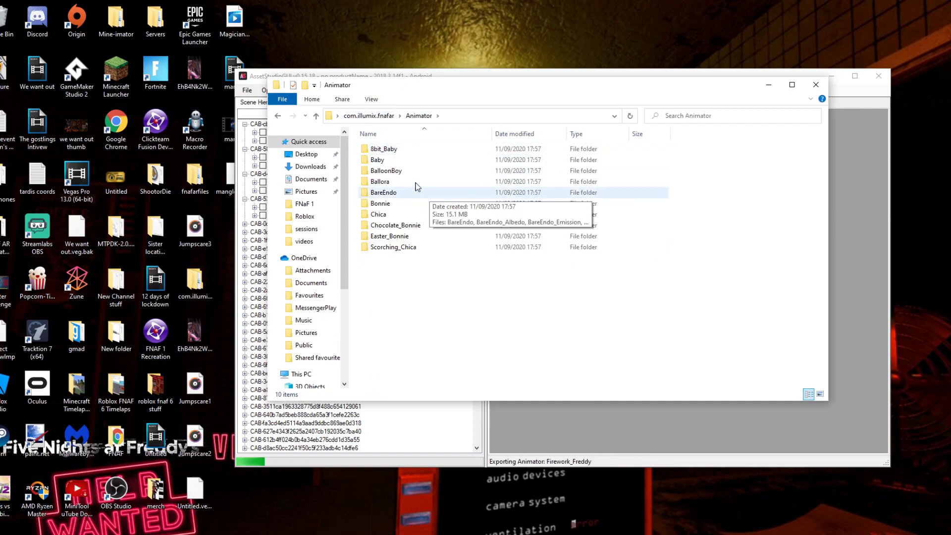
{"action": "double_click", "coordinate": [403, 159]}
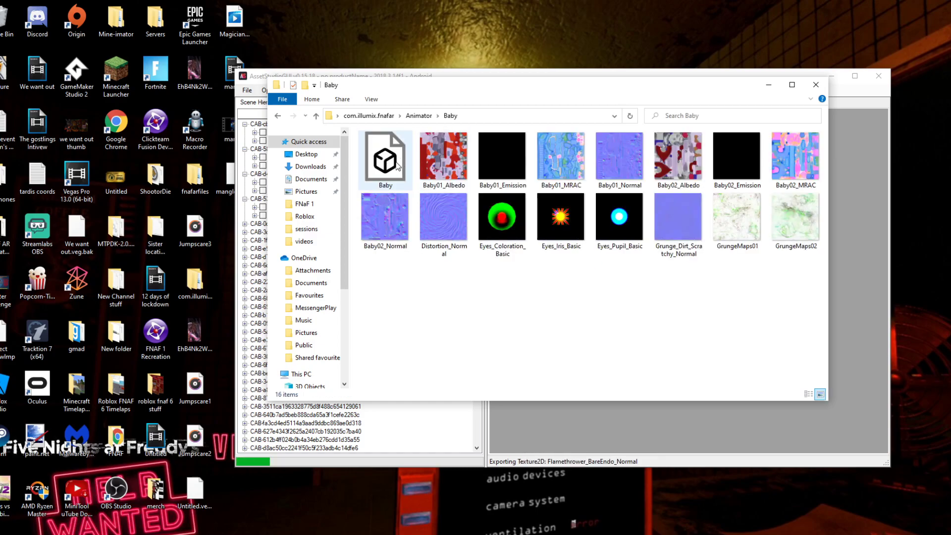
{"action": "left_click", "coordinate": [444, 173]}
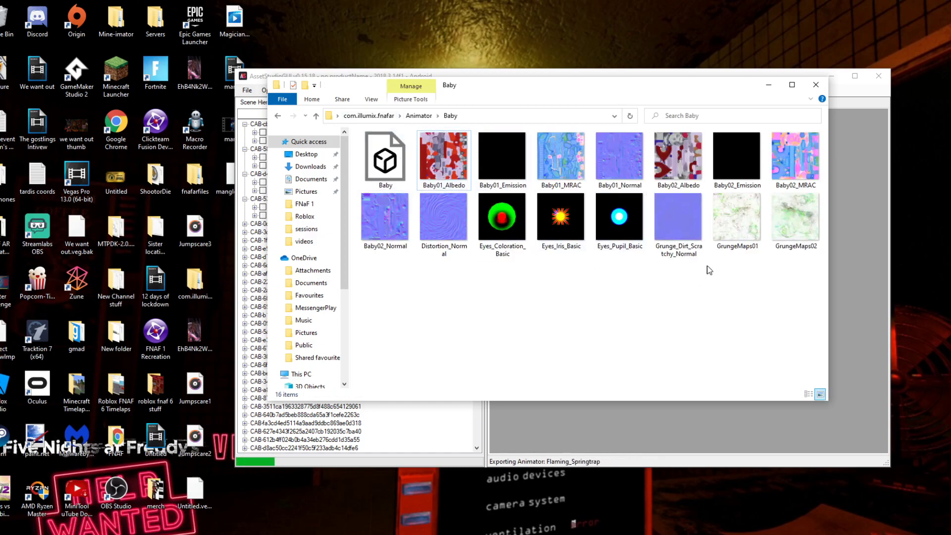
{"action": "left_click", "coordinate": [419, 116]}
{"action": "left_click", "coordinate": [369, 115]}
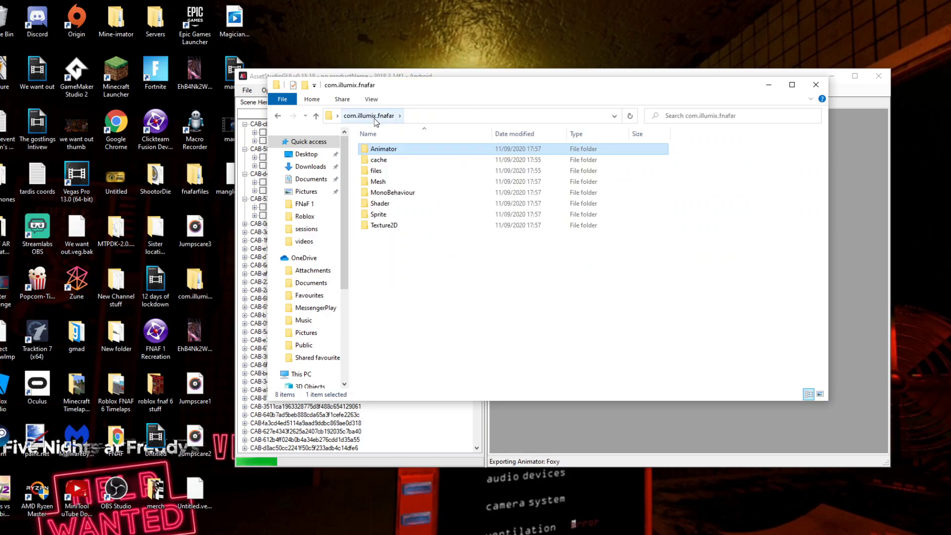
Check the character map icons in the Sprite folder and recheck the exported models in the Mesh folder.
{"action": "double_click", "coordinate": [395, 214]}
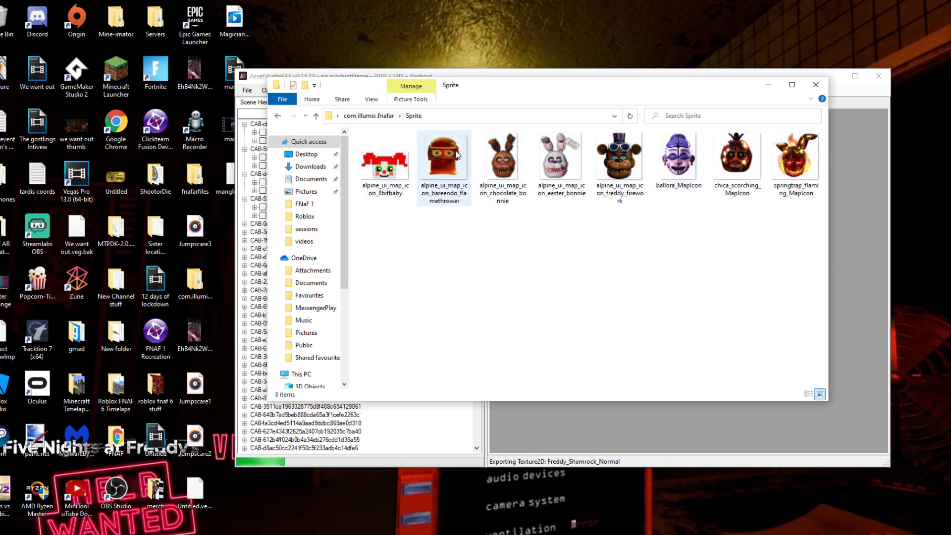
{"action": "left_click", "coordinate": [371, 116]}
{"action": "left_click", "coordinate": [388, 206]}
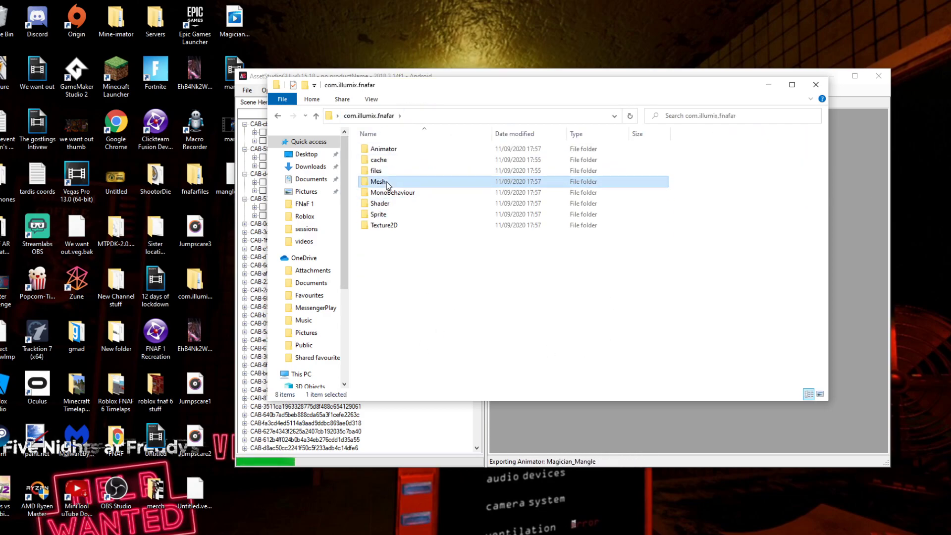
{"action": "double_click", "coordinate": [388, 184]}
{"action": "scroll", "coordinate": [401, 233], "scroll_direction": "down", "scroll_amount": 1}
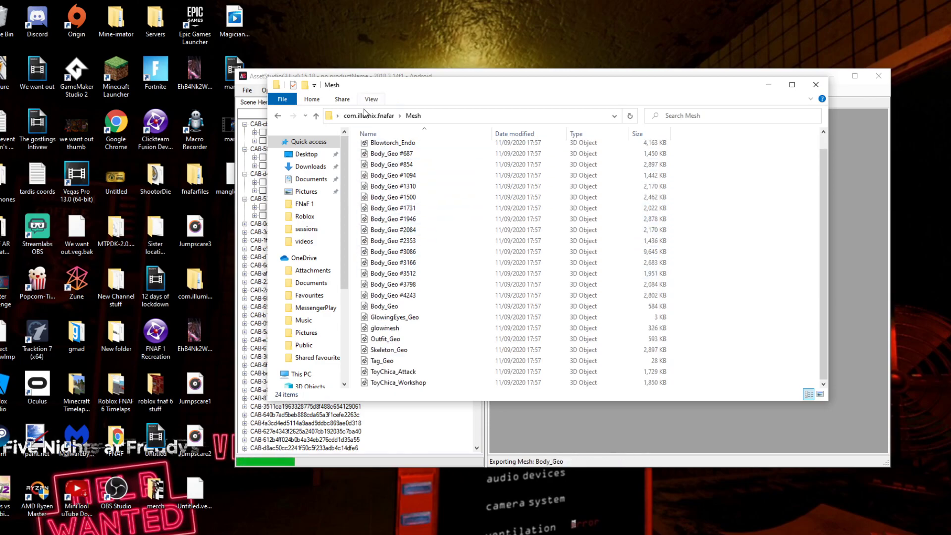
{"action": "left_click", "coordinate": [367, 115]}
Browse the exported character textures and map icons throughout the Texture2D folder.
{"action": "double_click", "coordinate": [395, 227]}
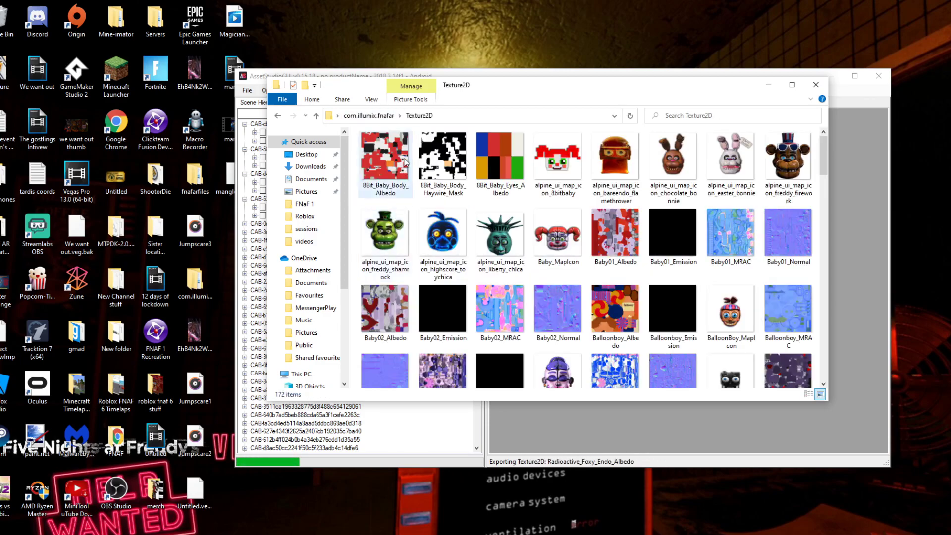
{"action": "scroll", "coordinate": [572, 305], "scroll_direction": "down", "scroll_amount": 5}
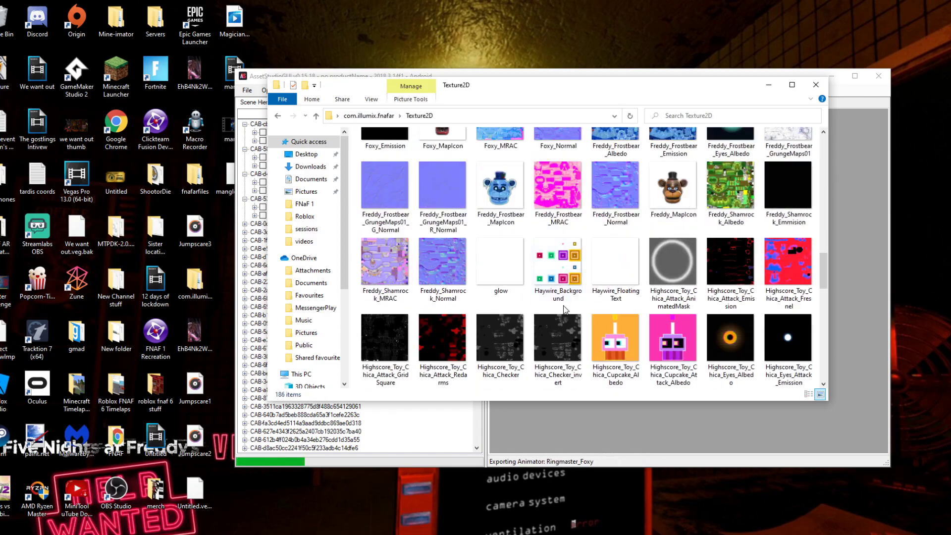
{"action": "scroll", "coordinate": [550, 287], "scroll_direction": "down", "scroll_amount": 5}
{"action": "scroll", "coordinate": [542, 279], "scroll_direction": "down", "scroll_amount": 3}
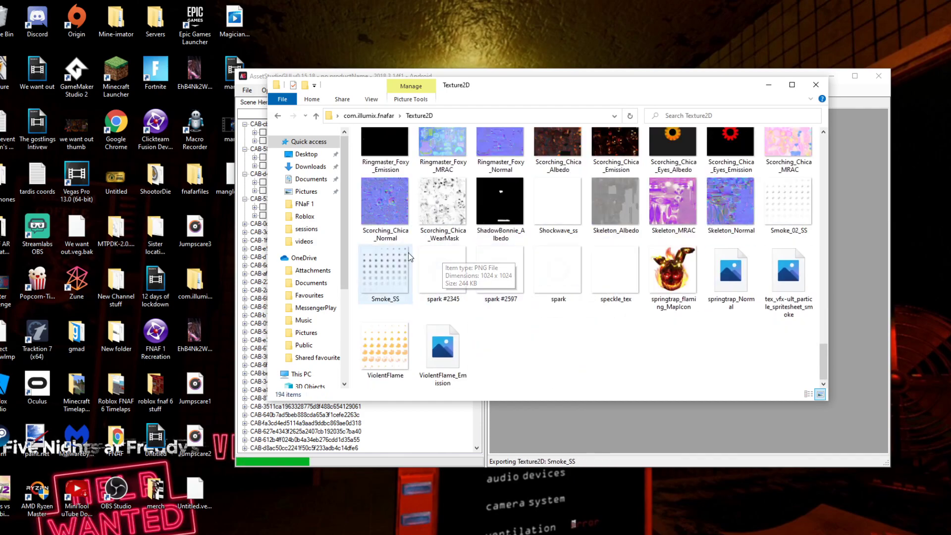
{"action": "scroll", "coordinate": [583, 259], "scroll_direction": "up", "scroll_amount": 3}
{"action": "scroll", "coordinate": [693, 262], "scroll_direction": "down", "scroll_amount": 3}
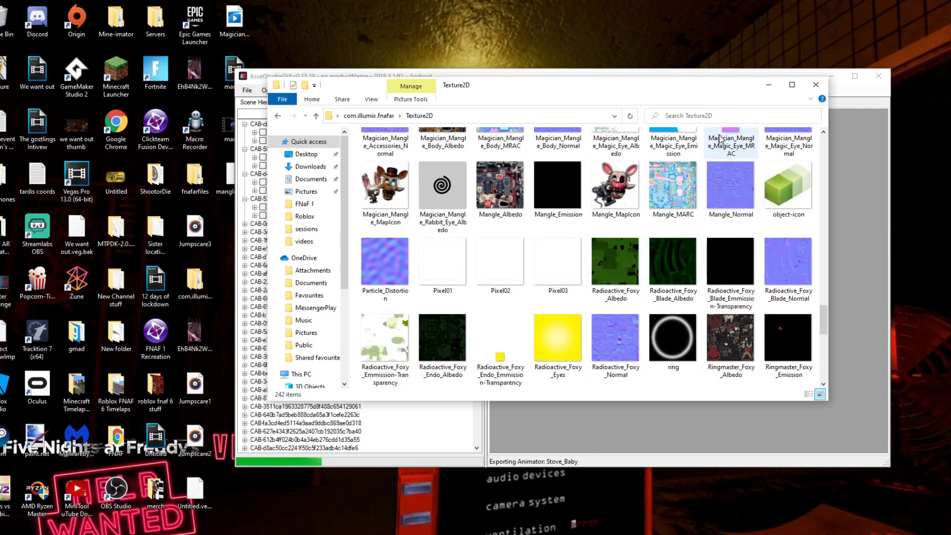
{"action": "scroll", "coordinate": [671, 257], "scroll_direction": "down", "scroll_amount": 3}
{"action": "scroll", "coordinate": [544, 297], "scroll_direction": "down", "scroll_amount": 5}
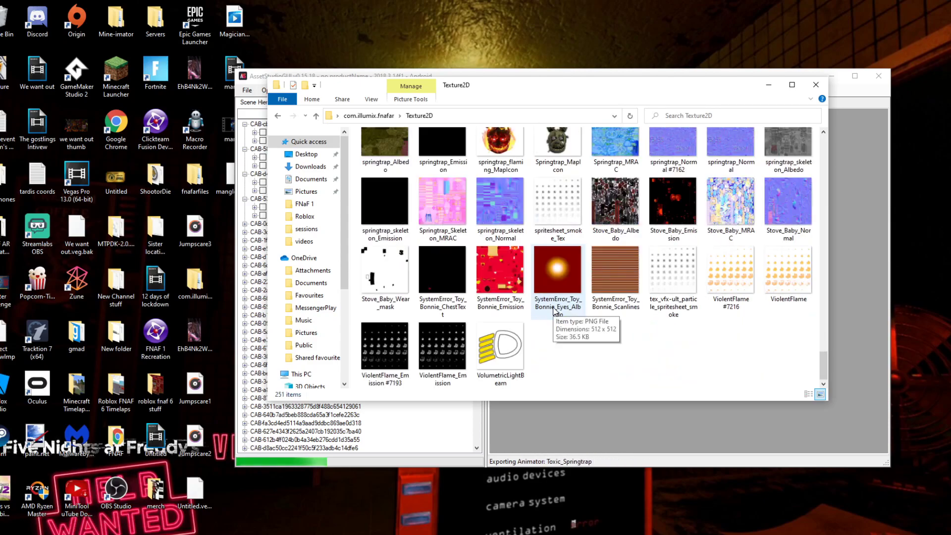
{"action": "scroll", "coordinate": [570, 277], "scroll_direction": "up", "scroll_amount": 20}
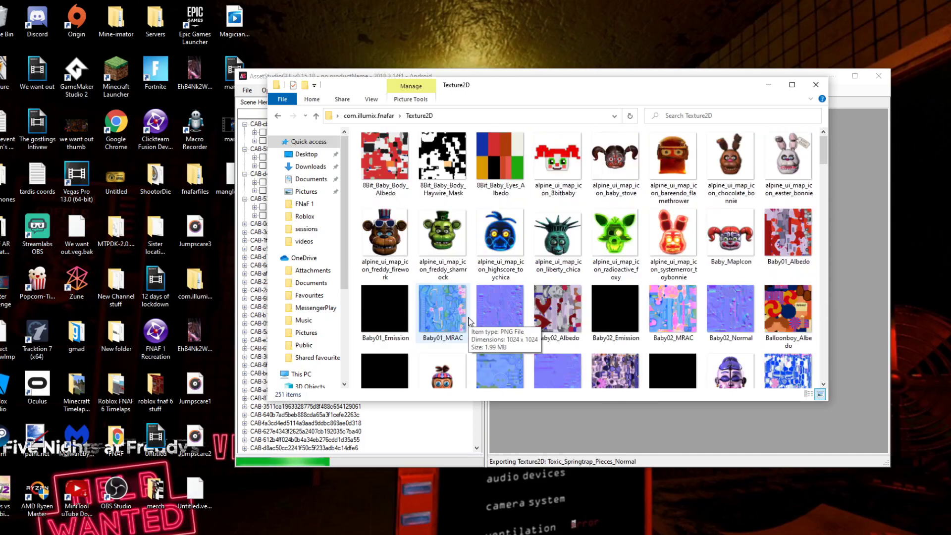
Return to AssetStudioGUI, search the asset list for "lefty" and preview the first funtime shop item sprite.
{"action": "left_click", "coordinate": [769, 85]}
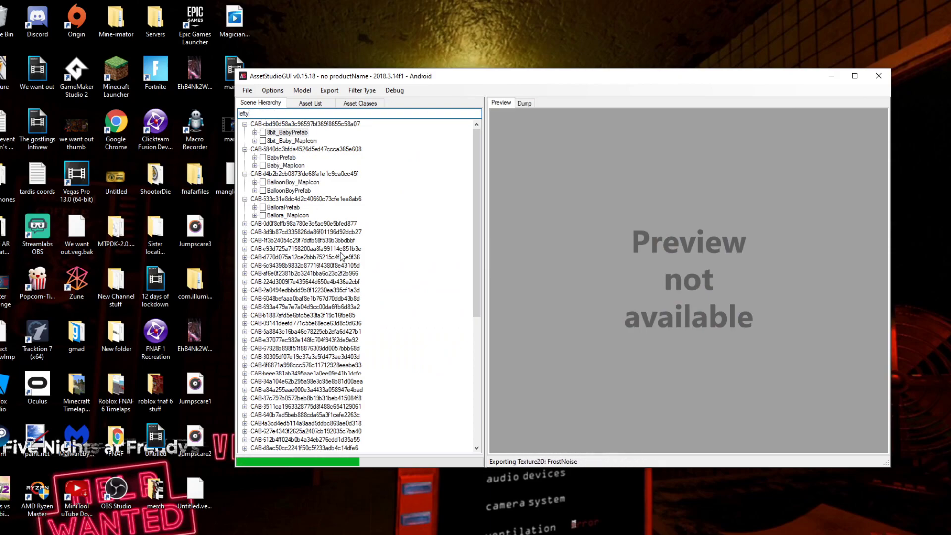
{"action": "left_click", "coordinate": [312, 103]}
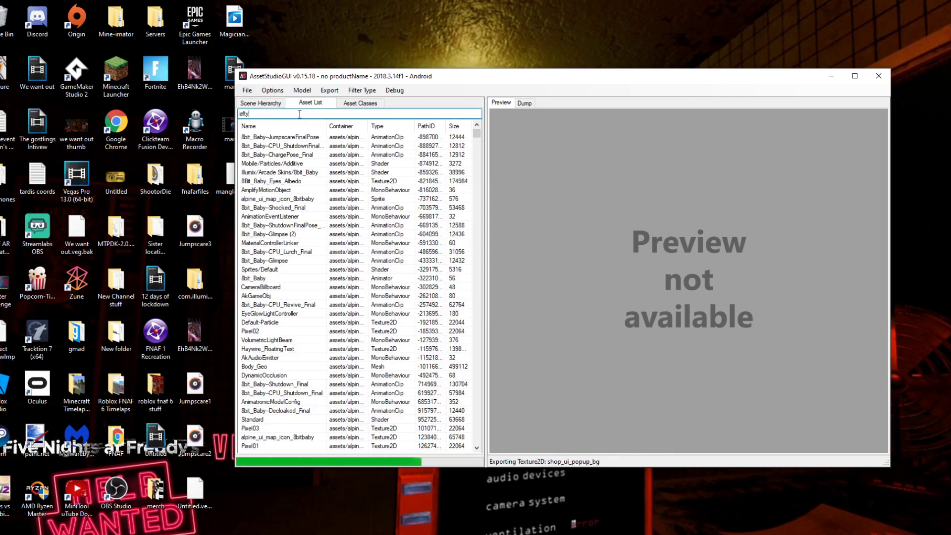
{"action": "left_click", "coordinate": [312, 137]}
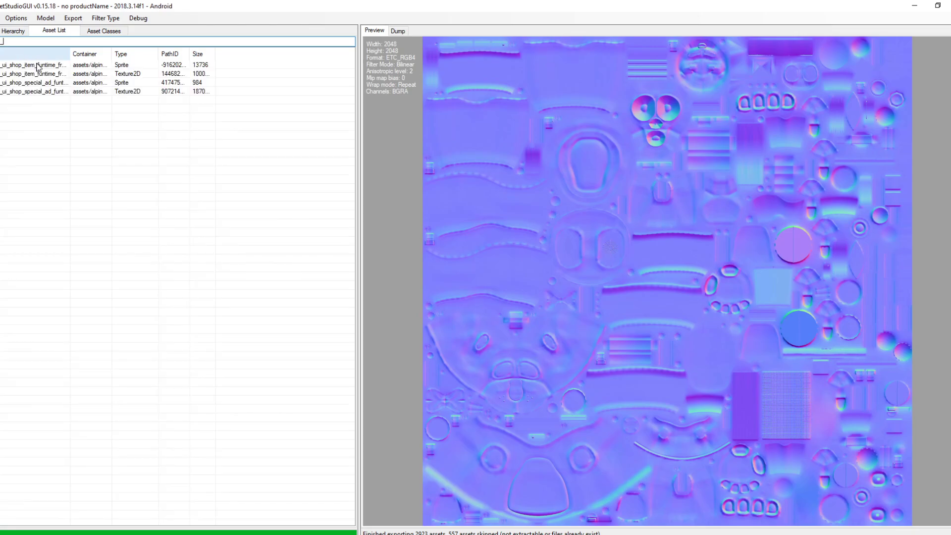
{"action": "left_click", "coordinate": [37, 65]}
{"action": "left_click", "coordinate": [28, 43]}
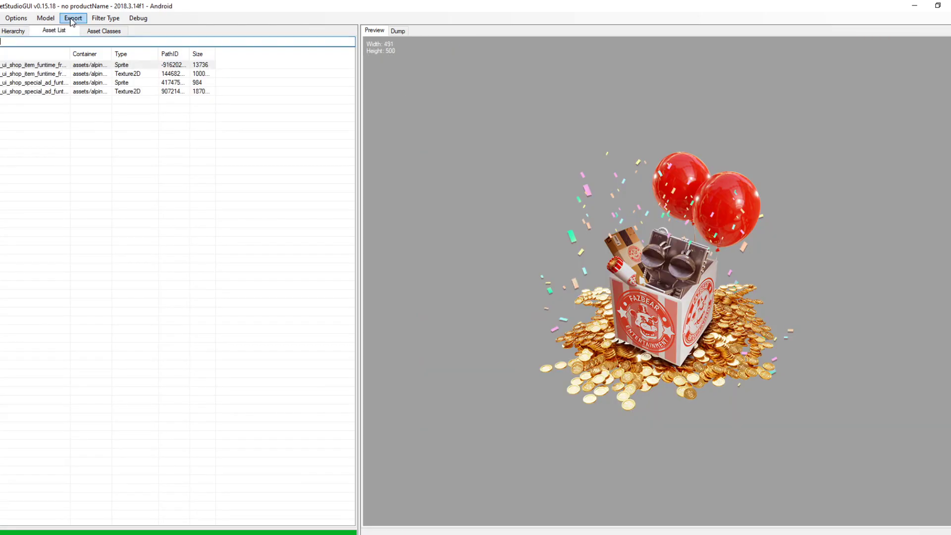